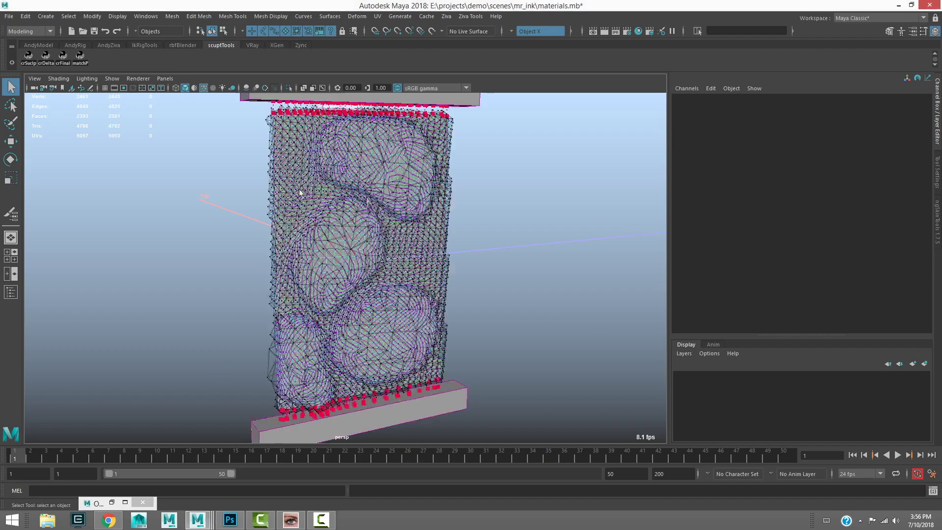
# Select the plates mesh and examine its surrounding tet mesh from several angles.
pyautogui.click(299, 180)
pyautogui.moveTo(274, 216)
pyautogui.keyDown('alt'); pyautogui.mouseDown()
pyautogui.moveTo(267, 236)
pyautogui.moveTo(362, 233)
pyautogui.moveTo(290, 240)
pyautogui.moveTo(285, 228)
pyautogui.moveTo(269, 226)
pyautogui.mouseUp(); pyautogui.keyUp('alt')
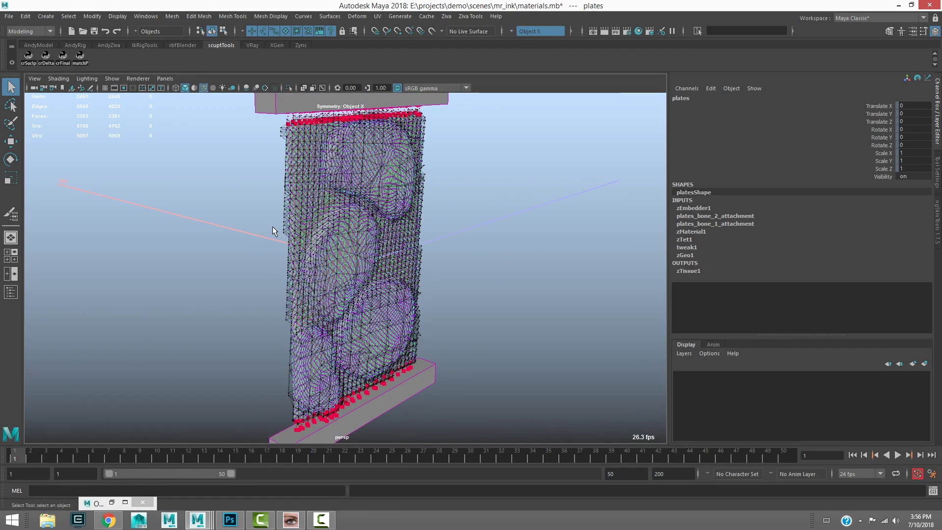
pyautogui.moveTo(291, 261)
pyautogui.keyDown('alt'); pyautogui.mouseDown()
pyautogui.moveTo(290, 295)
pyautogui.moveTo(377, 280)
pyautogui.moveTo(291, 266)
pyautogui.mouseUp(); pyautogui.keyUp('alt')
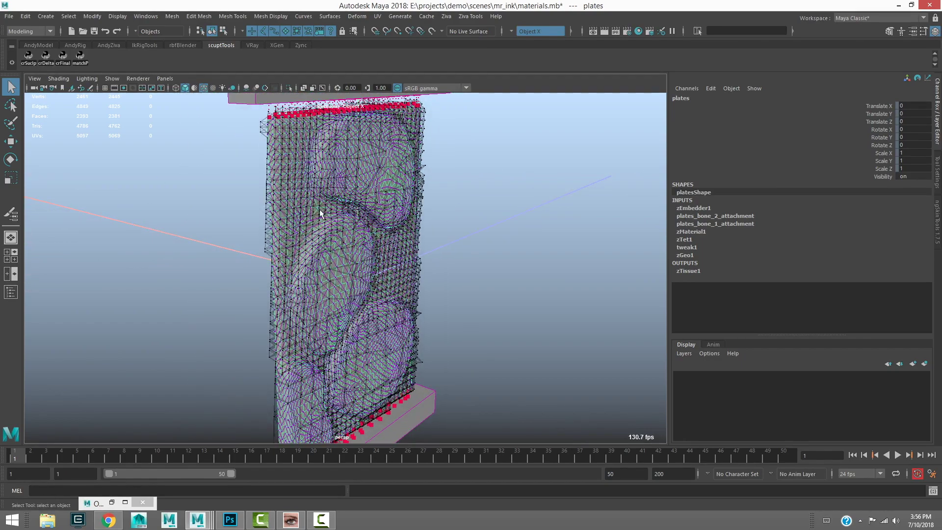
pyautogui.keyDown('alt'); pyautogui.moveTo(320, 209); pyautogui.dragTo(276, 269); pyautogui.keyUp('alt')
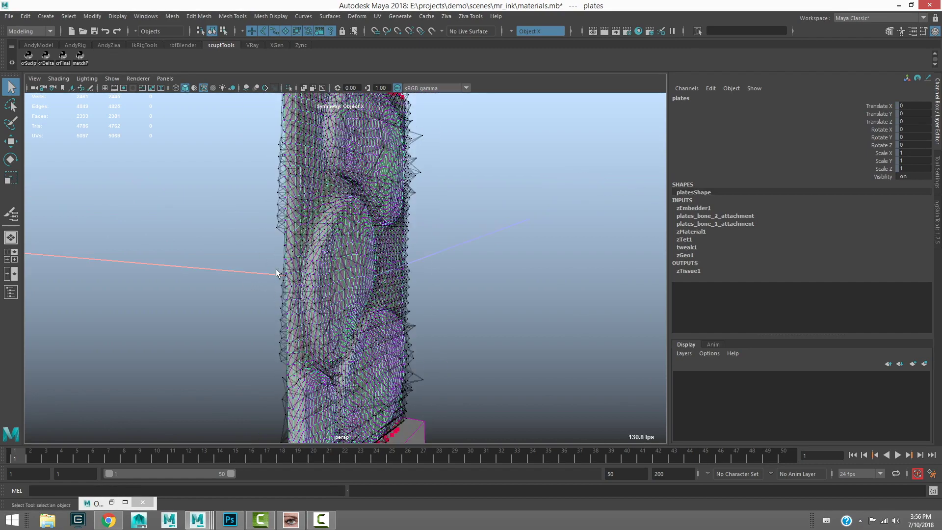
pyautogui.keyDown('alt'); pyautogui.moveTo(292, 226); pyautogui.dragTo(373, 222, button='right'); pyautogui.keyUp('alt')
pyautogui.keyDown('alt'); pyautogui.moveTo(373, 221); pyautogui.dragTo(317, 245); pyautogui.keyUp('alt')
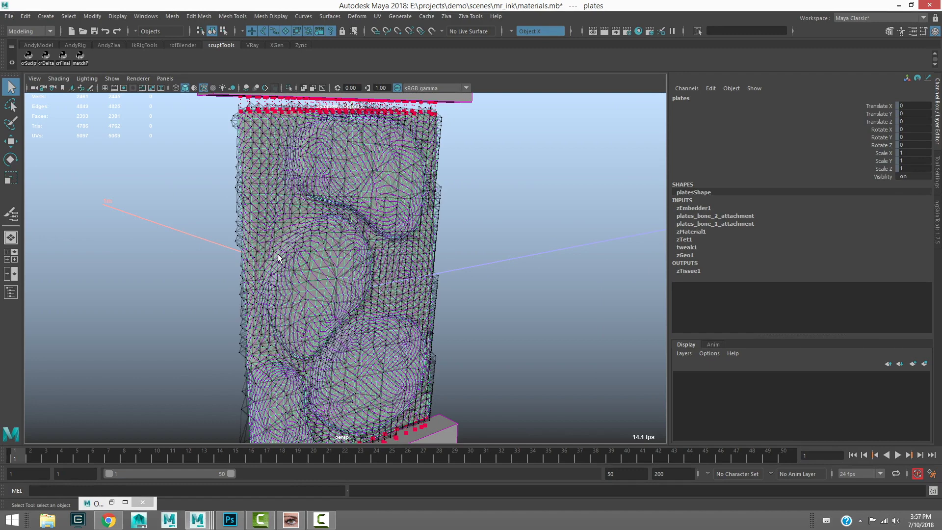
# Isolate the plates, display their painted zTet weight map, and bring the rest of the scene back into view.
pyautogui.hotkey('ctrl', '1')
pyautogui.rightClick(264, 199)
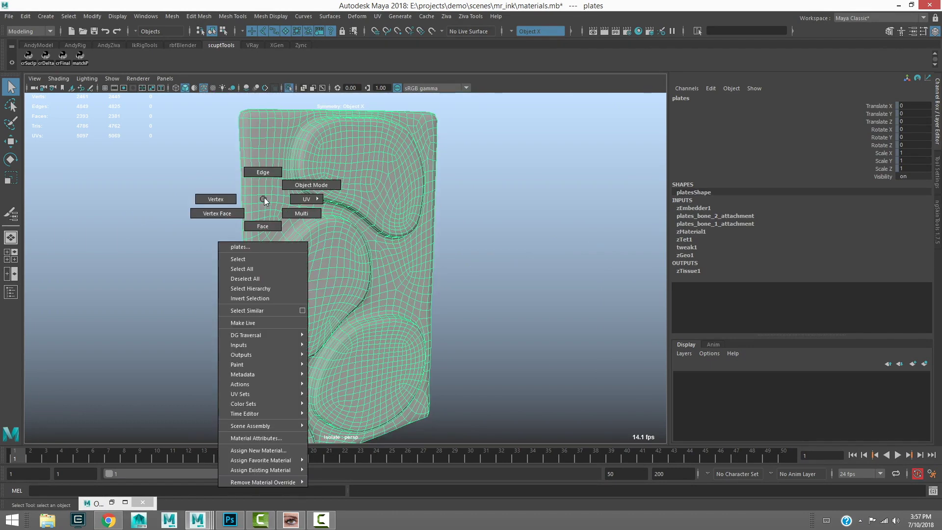
pyautogui.moveTo(266, 364)
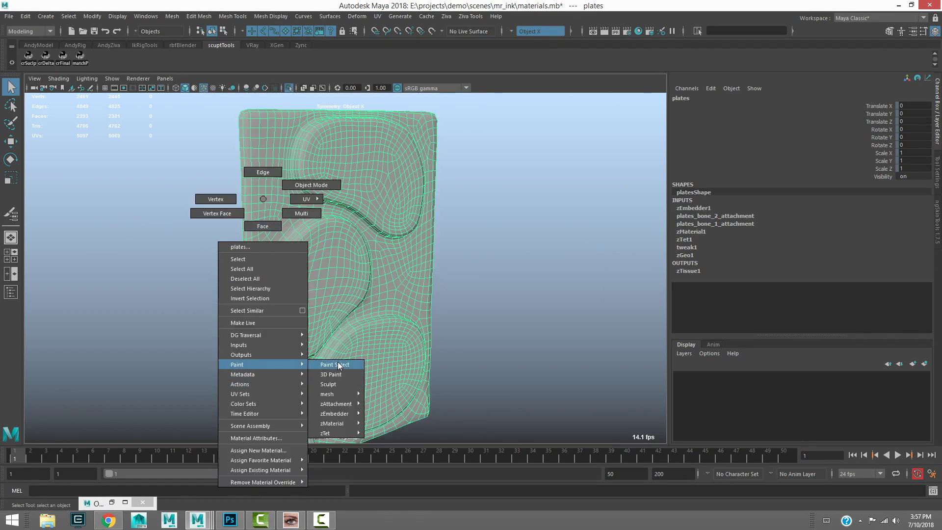
pyautogui.moveTo(352, 433)
pyautogui.click(386, 433)
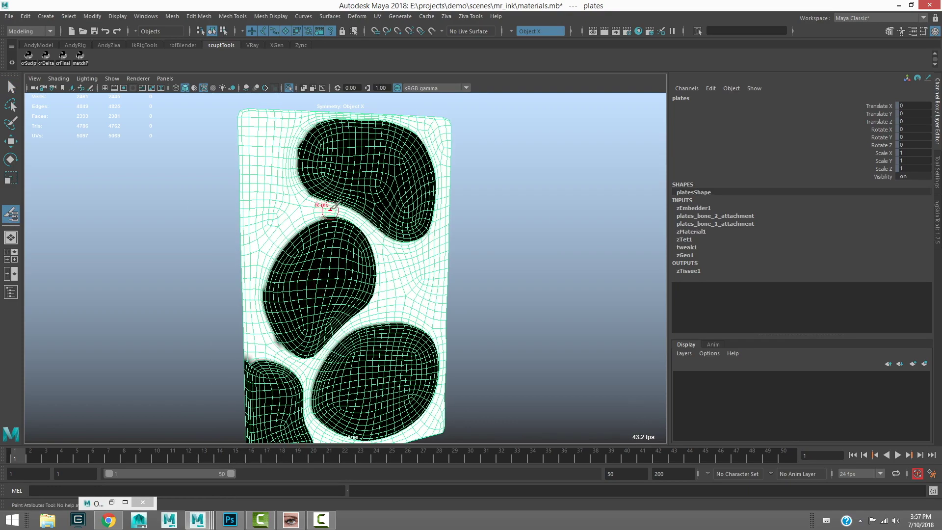
pyautogui.hotkey('ctrl', '1')
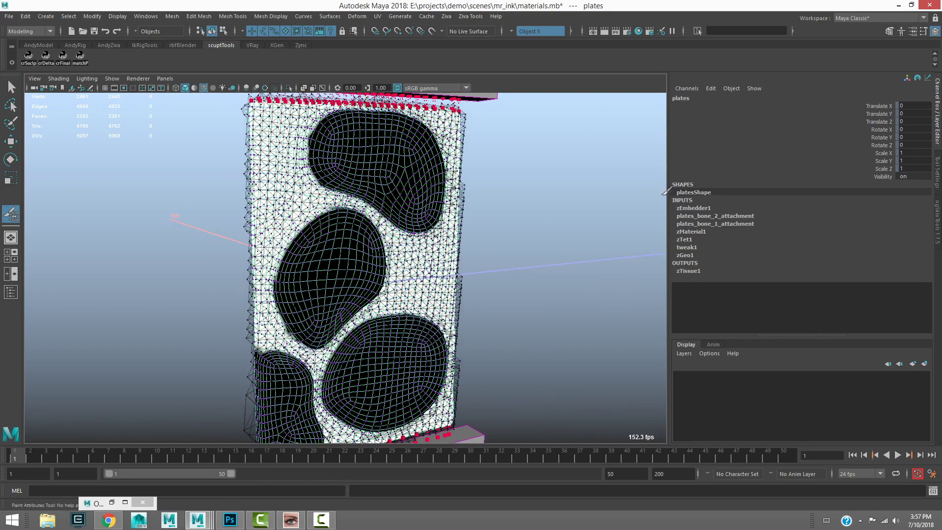
# Set the Surface Refinement of zTet1 on the plates to 1 and inspect the coarser tets.
pyautogui.click(685, 240)
pyautogui.click(877, 255)
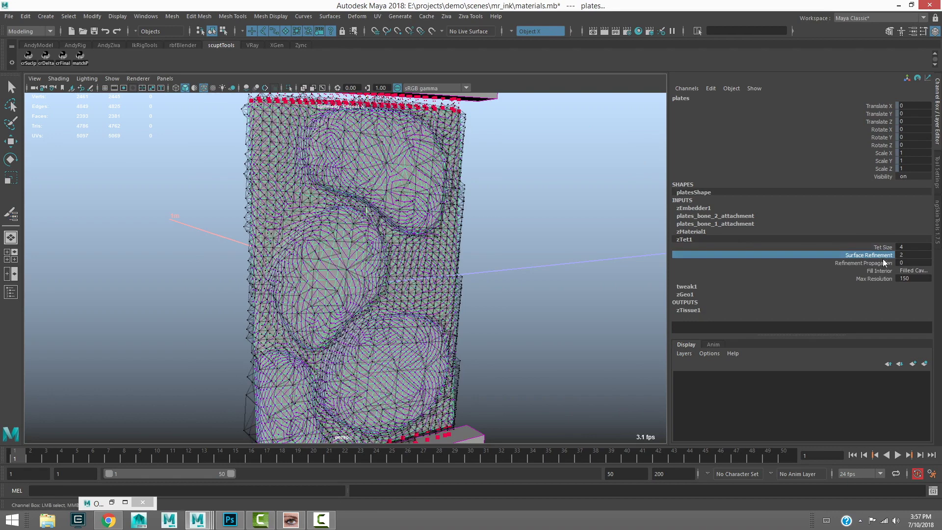
pyautogui.click(911, 254)
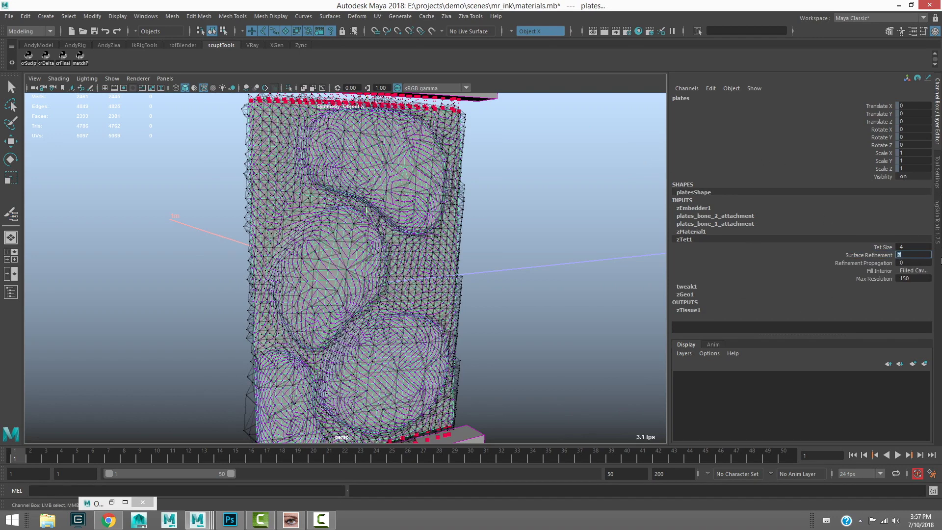
pyautogui.write('1')
pyautogui.press('Return')
pyautogui.keyDown('alt'); pyautogui.moveTo(330, 230); pyautogui.dragTo(354, 275); pyautogui.keyUp('alt')
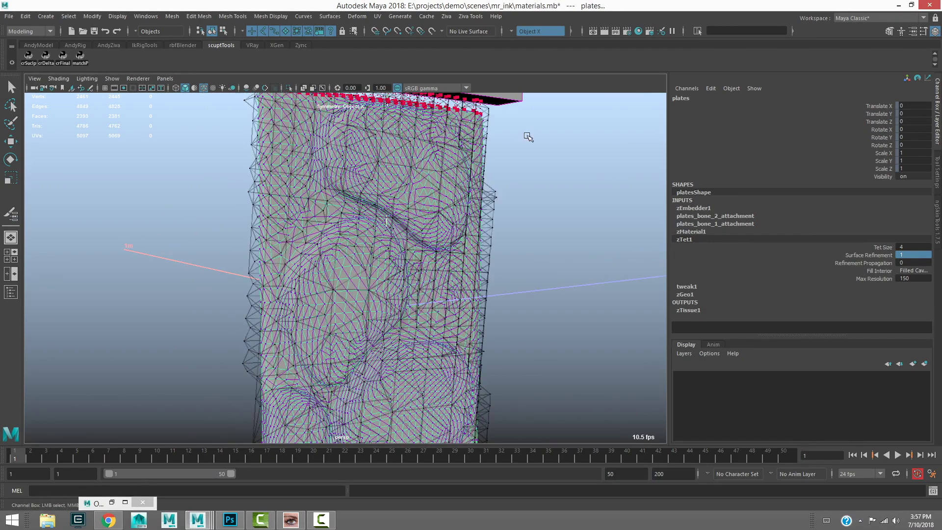
# Try a Surface Refinement of 0 on zTet1.
pyautogui.click(907, 255)
pyautogui.write('0')
pyautogui.press('Return')
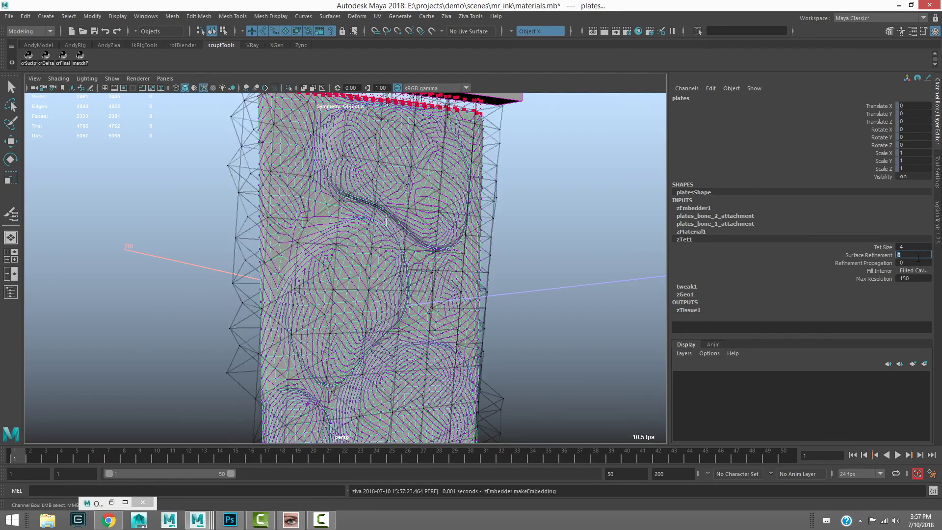
# Set the Surface Refinement of zTet1 back to 2.
pyautogui.write('2')
pyautogui.press('Return')
pyautogui.keyDown('alt'); pyautogui.moveTo(343, 211); pyautogui.dragTo(349, 206); pyautogui.keyUp('alt')
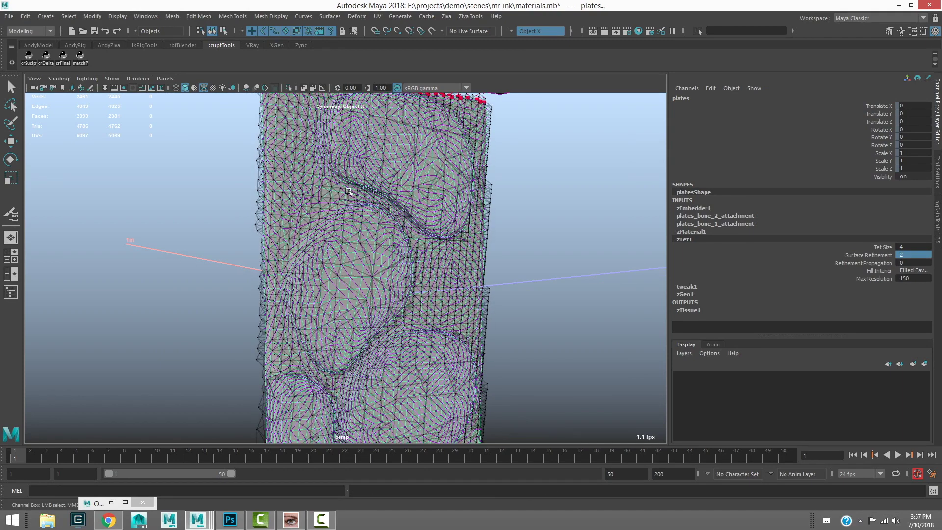
# Play the plates simulation from the start several times to watch the tissue stretch, then rewind to frame 1.
pyautogui.keyDown('alt'); pyautogui.moveTo(376, 287); pyautogui.dragTo(245, 256, button='right'); pyautogui.keyUp('alt')
pyautogui.keyDown('alt'); pyautogui.moveTo(246, 256); pyautogui.dragTo(401, 301); pyautogui.keyUp('alt')
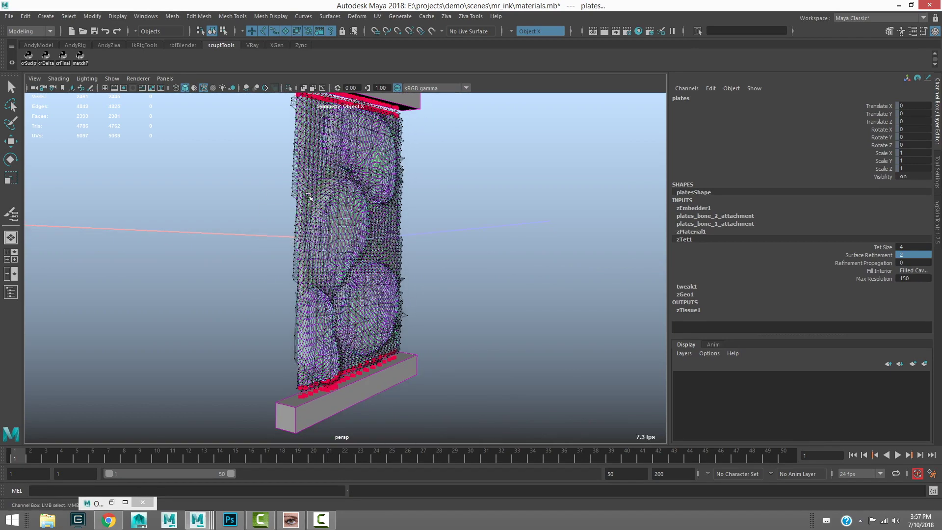
pyautogui.keyDown('alt'); pyautogui.moveTo(334, 230); pyautogui.dragTo(314, 245); pyautogui.keyUp('alt')
pyautogui.click(898, 455)
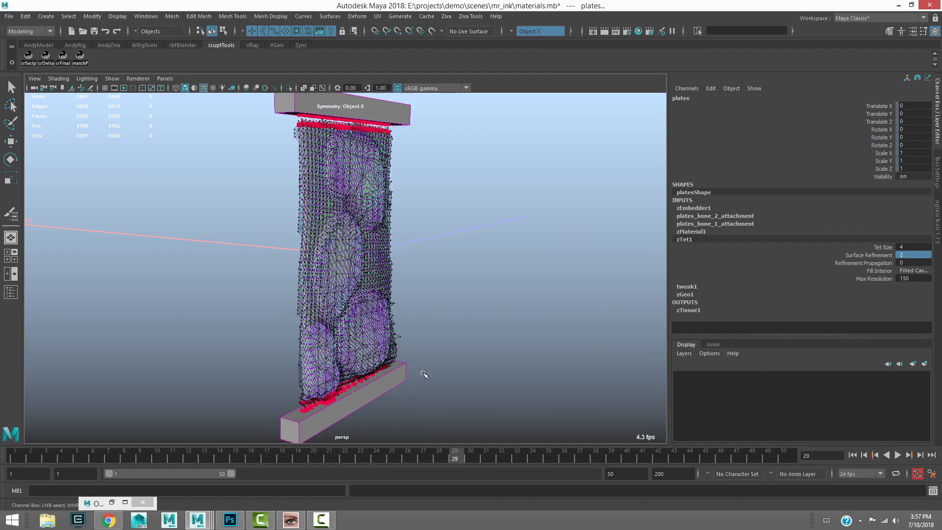
pyautogui.moveTo(390, 457); pyautogui.dragTo(103, 464)
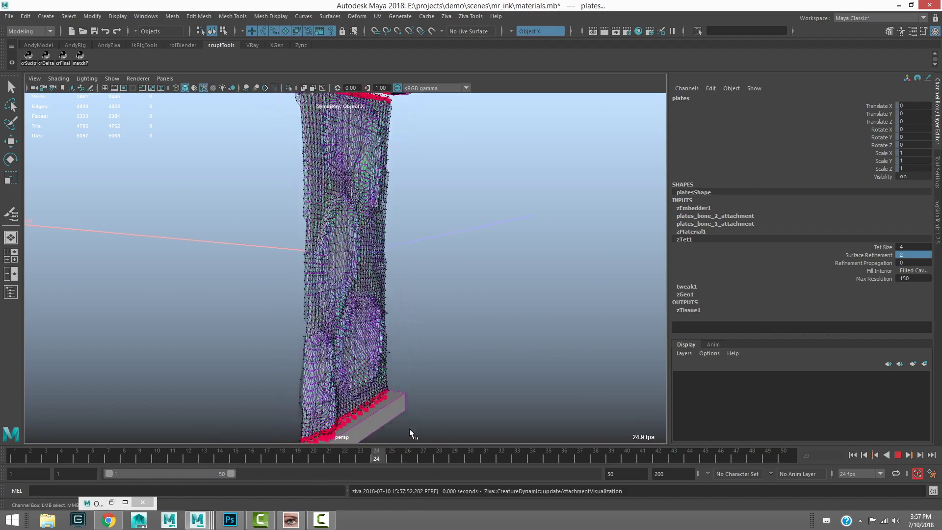
pyautogui.press('Escape')
pyautogui.moveTo(366, 457); pyautogui.dragTo(81, 466)
pyautogui.hotkey('alt', 'v')
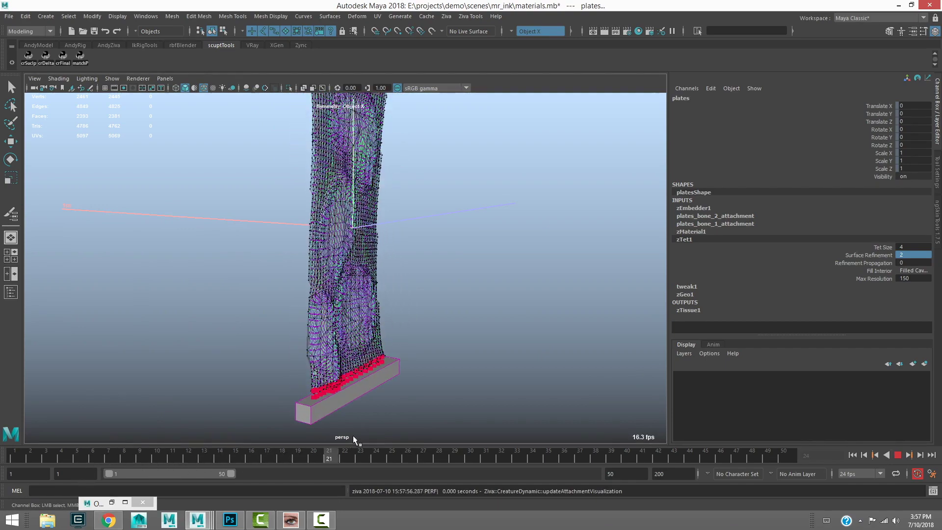
pyautogui.hotkey('alt', 'v')
pyautogui.hotkey('alt', 'shift', 'v')
# Examine the Youngs Modulus and Youngs Modulus Exp attributes of zMaterial1 on the plates.
pyautogui.keyDown('alt'); pyautogui.moveTo(203, 279); pyautogui.dragTo(168, 297); pyautogui.keyUp('alt')
pyautogui.keyDown('alt'); pyautogui.moveTo(167, 297); pyautogui.dragTo(255, 321, button='right'); pyautogui.keyUp('alt')
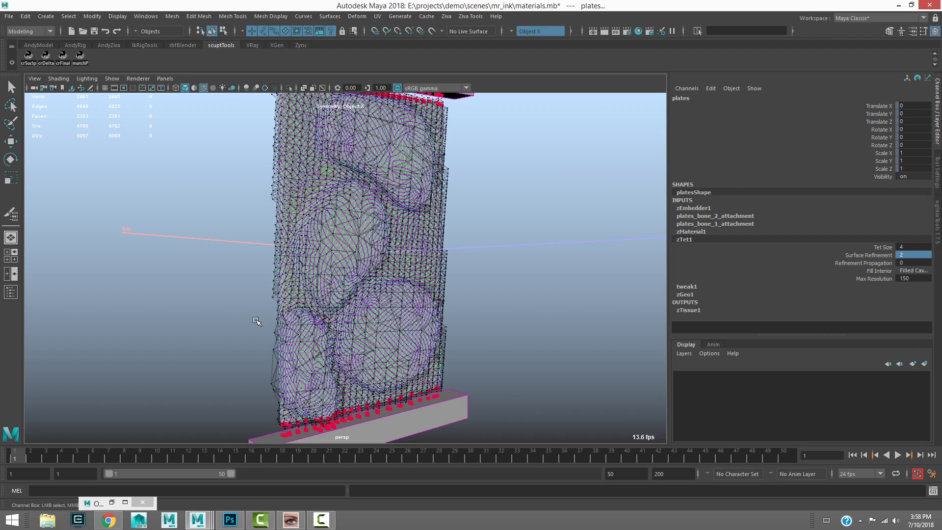
pyautogui.click(692, 232)
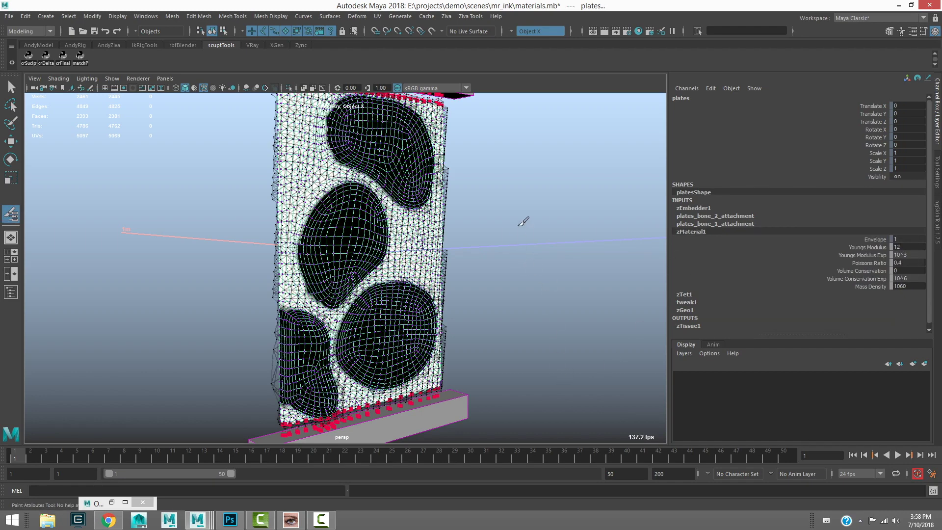
pyautogui.press('q')
pyautogui.moveTo(867, 247); pyautogui.dragTo(868, 256)
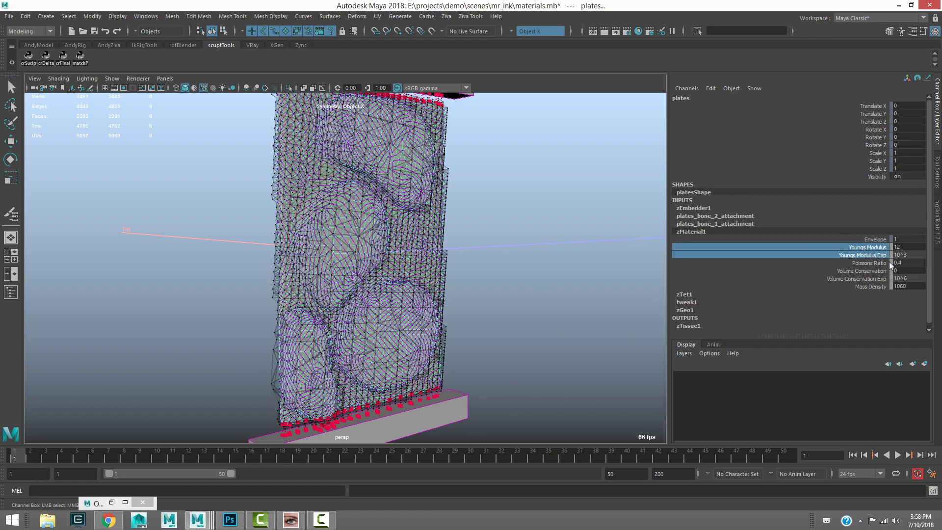
pyautogui.click(865, 256)
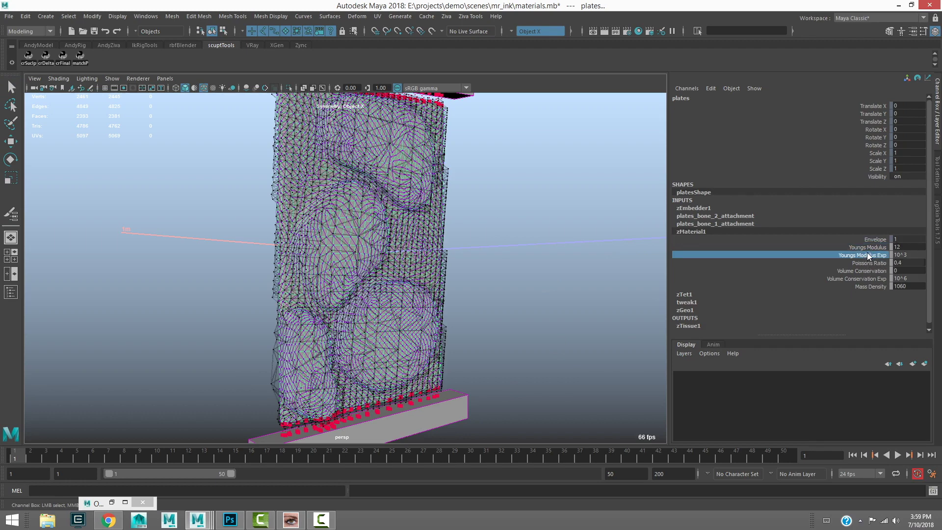
pyautogui.keyDown('shift'); pyautogui.click(867, 248); pyautogui.keyUp('shift')
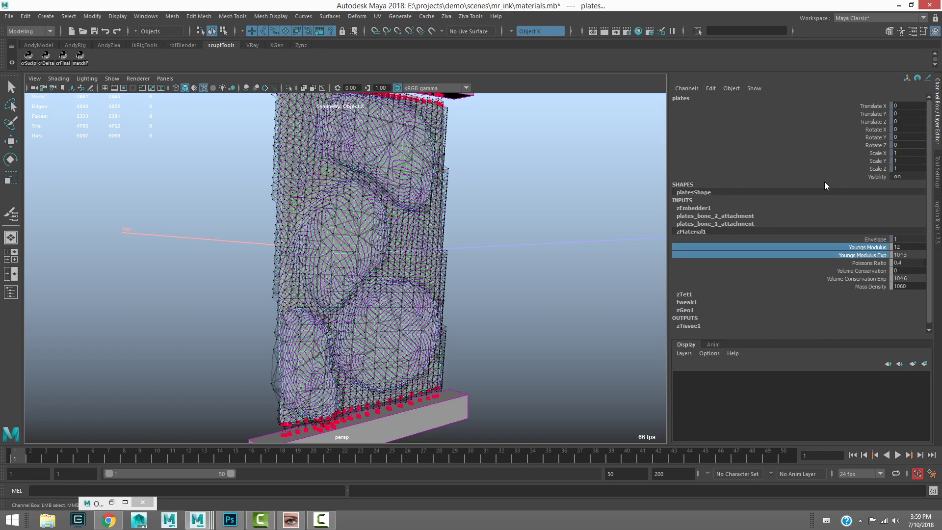
pyautogui.keyDown('ctrl'); pyautogui.click(867, 248); pyautogui.keyUp('ctrl')
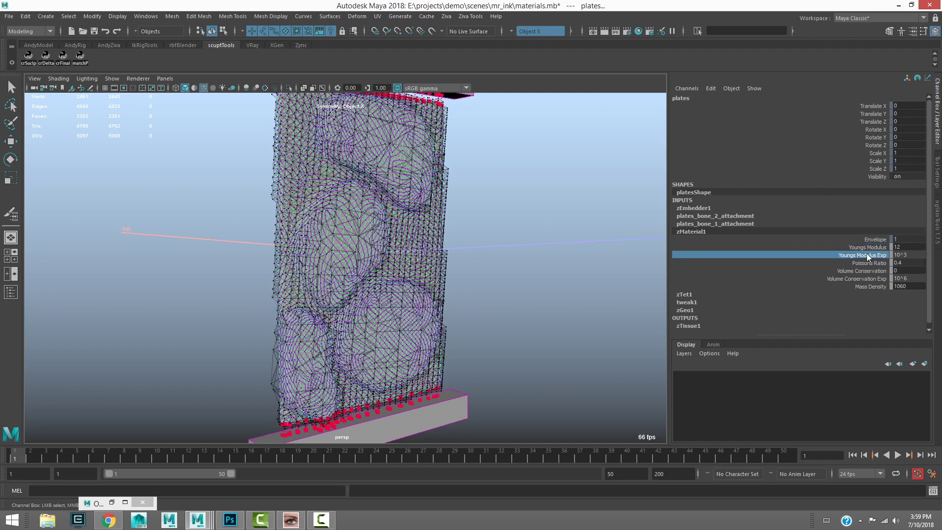
pyautogui.keyDown('ctrl'); pyautogui.click(866, 248); pyautogui.keyUp('ctrl')
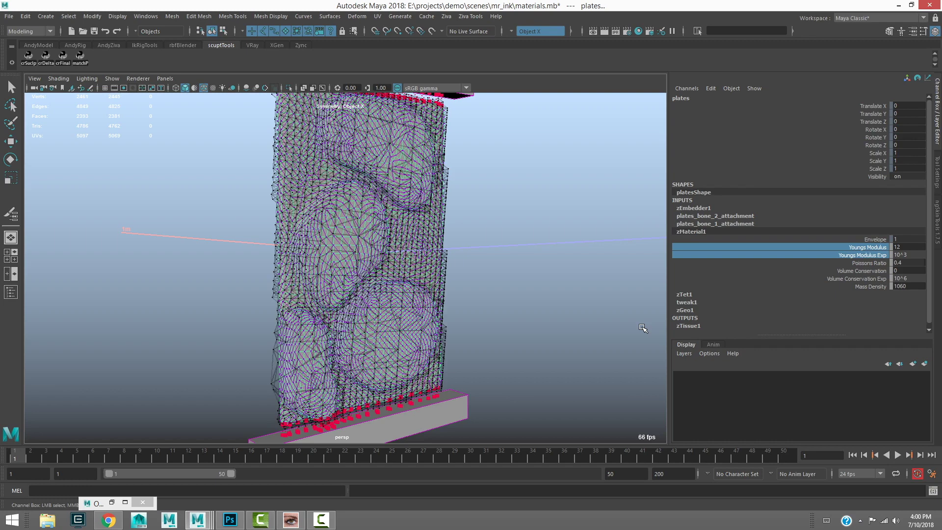
# Add a second Ziva material layer to the plates and set its Youngs Modulus Exp to 10^5.
pyautogui.keyDown('alt'); pyautogui.moveTo(308, 232); pyautogui.dragTo(320, 223); pyautogui.keyUp('alt')
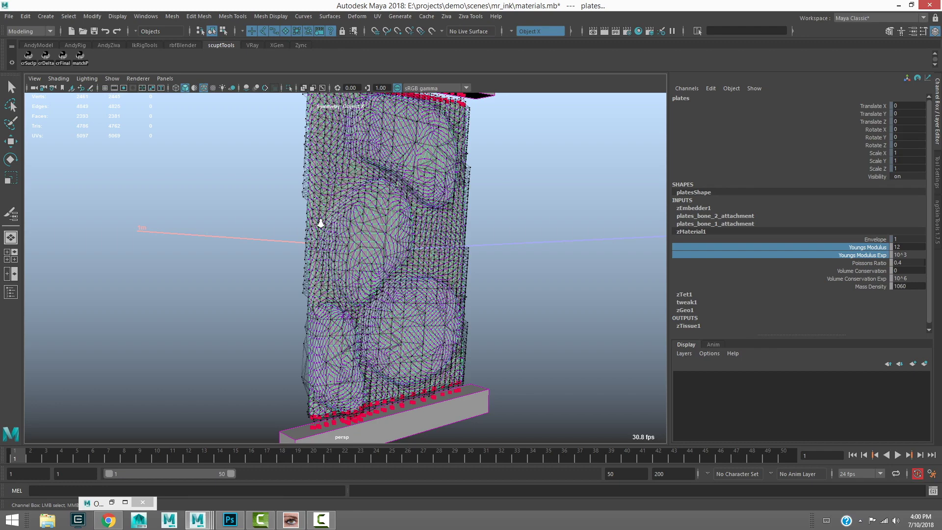
pyautogui.keyDown('alt'); pyautogui.moveTo(351, 226); pyautogui.dragTo(365, 232, button='middle'); pyautogui.keyUp('alt')
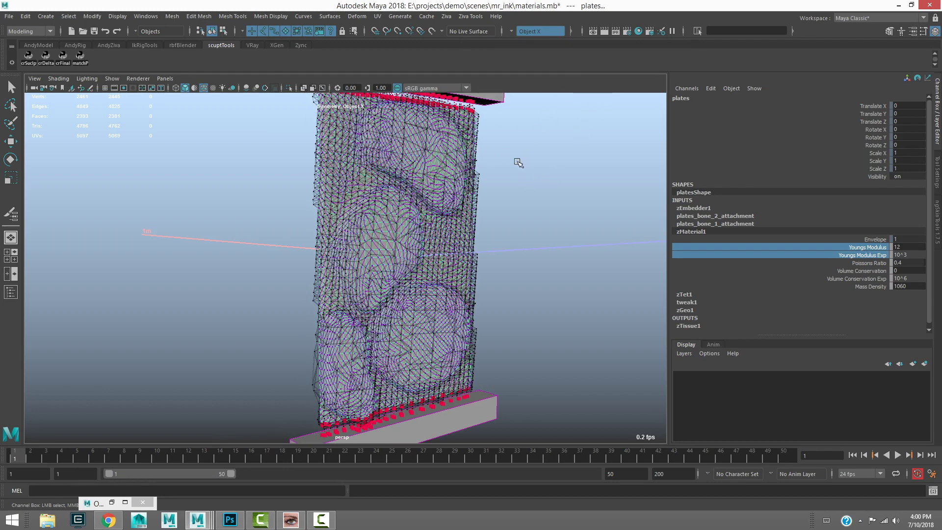
pyautogui.click(447, 16)
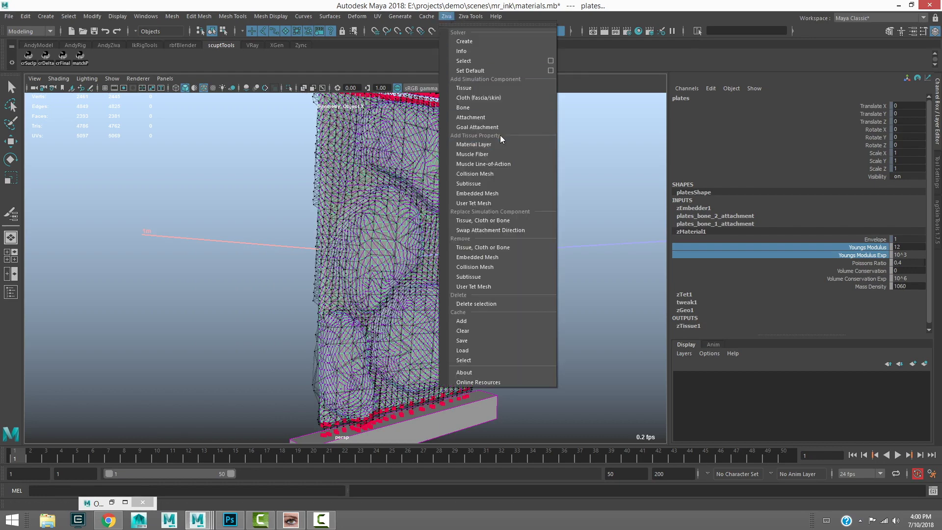
pyautogui.click(472, 146)
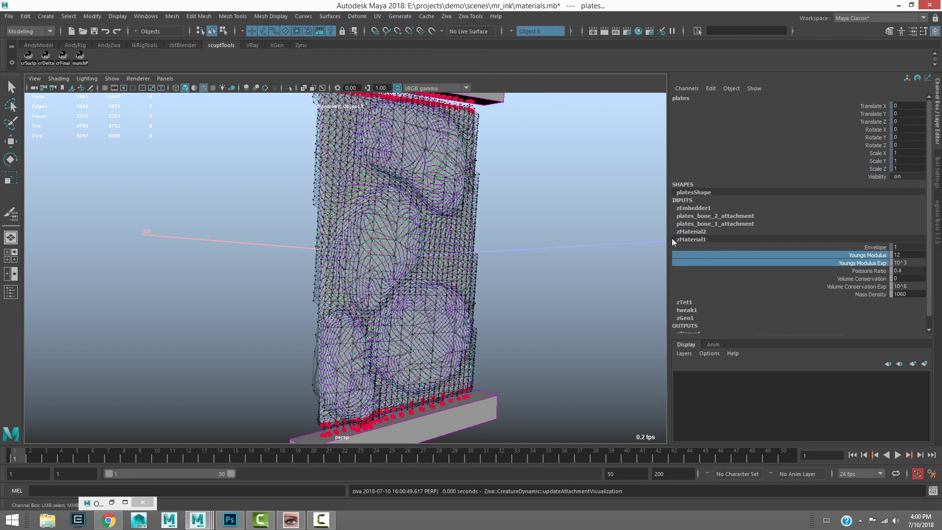
pyautogui.click(687, 231)
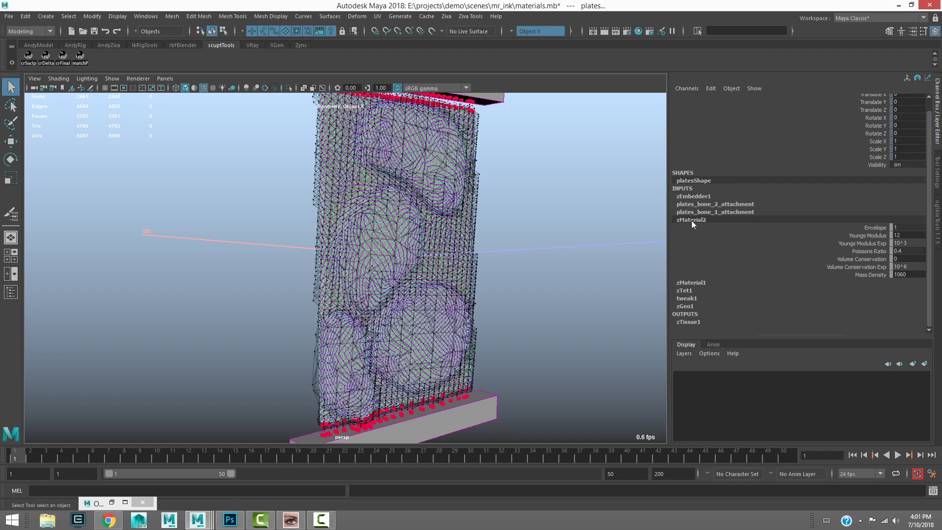
pyautogui.click(912, 244)
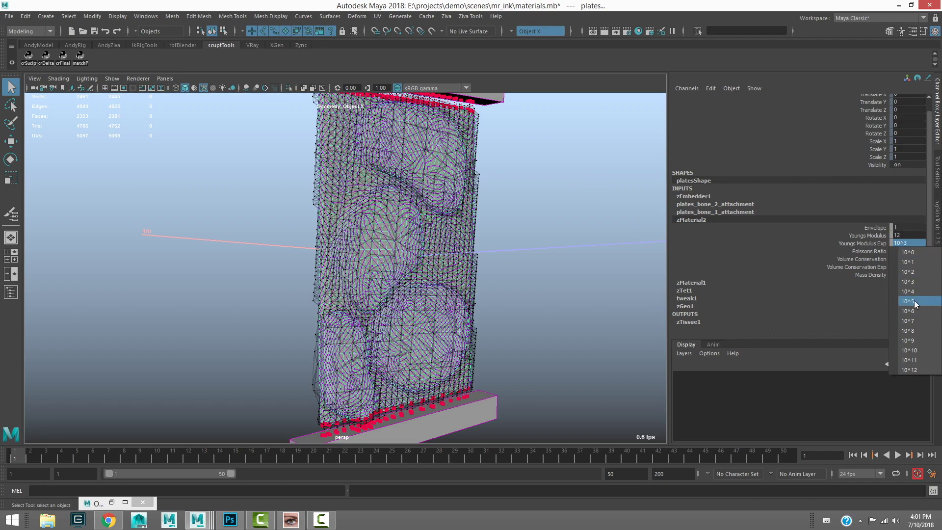
pyautogui.click(909, 301)
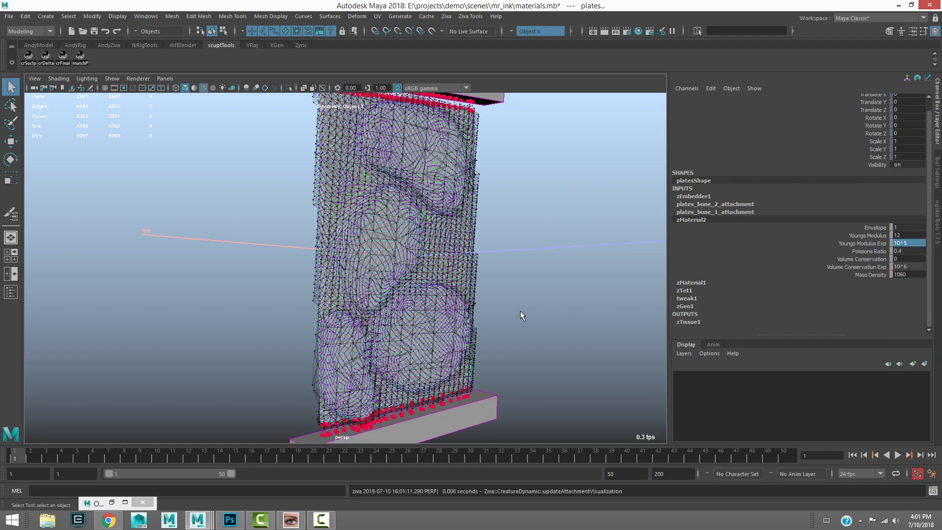
# Play the simulation from the first frame to check the stiffer material, then stop and rewind.
pyautogui.click(854, 455)
pyautogui.keyDown('alt'); pyautogui.moveTo(457, 298); pyautogui.dragTo(405, 224); pyautogui.keyUp('alt')
pyautogui.click(898, 456)
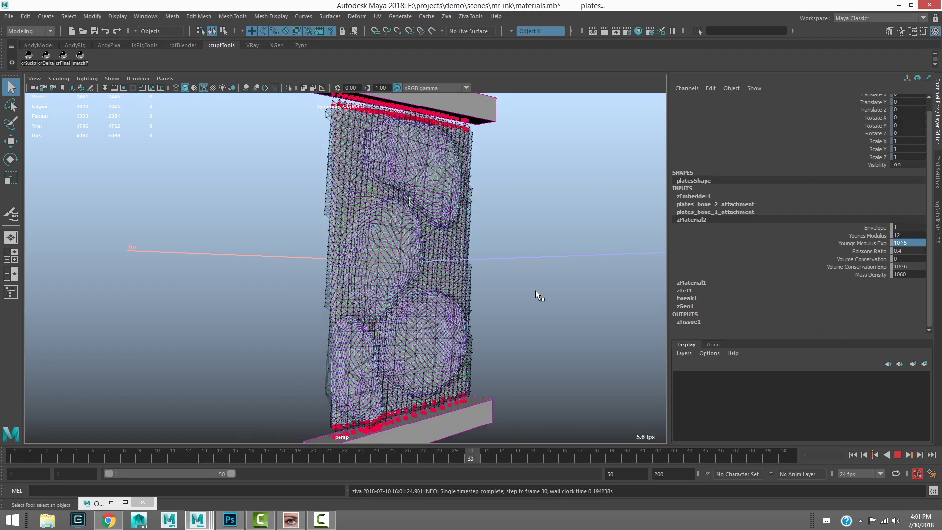
pyautogui.click(896, 455)
pyautogui.click(853, 455)
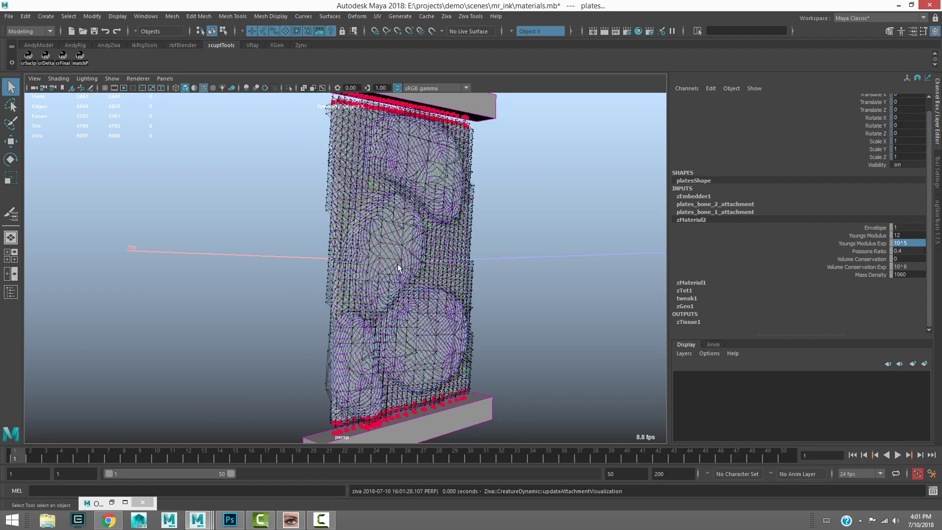
# Isolate the plates mesh in the viewport and start painting its zMaterial2 weights.
pyautogui.click(502, 189)
pyautogui.keyDown('alt'); pyautogui.moveTo(501, 187); pyautogui.dragTo(479, 232); pyautogui.keyUp('alt')
pyautogui.click(479, 232)
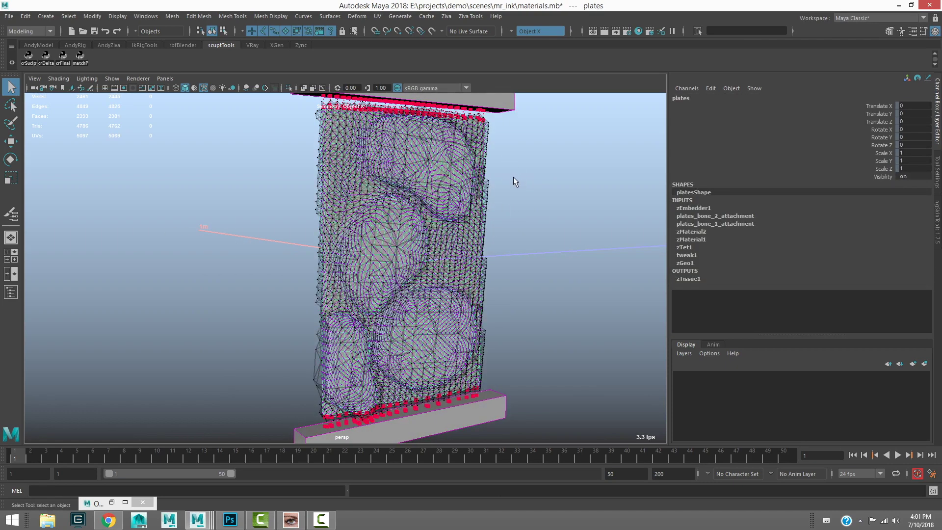
pyautogui.hotkey('ctrl', '1')
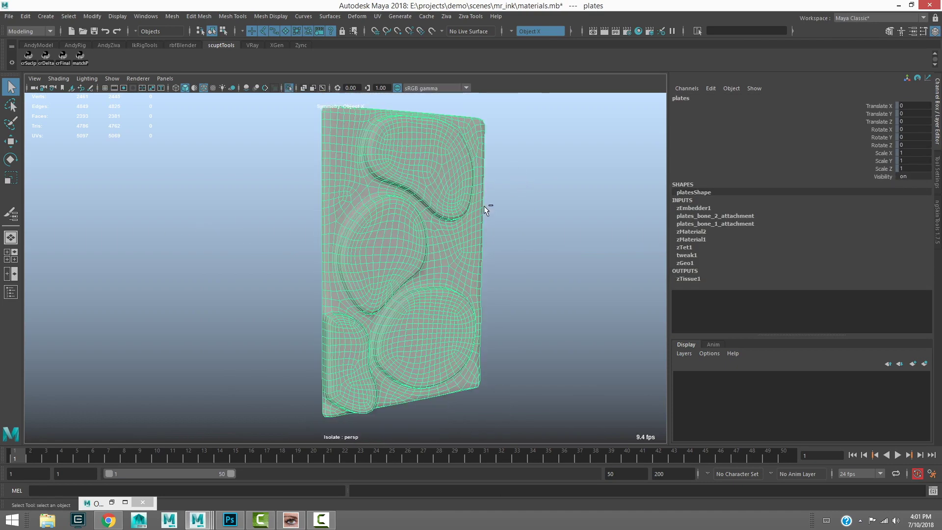
pyautogui.rightClick(443, 229)
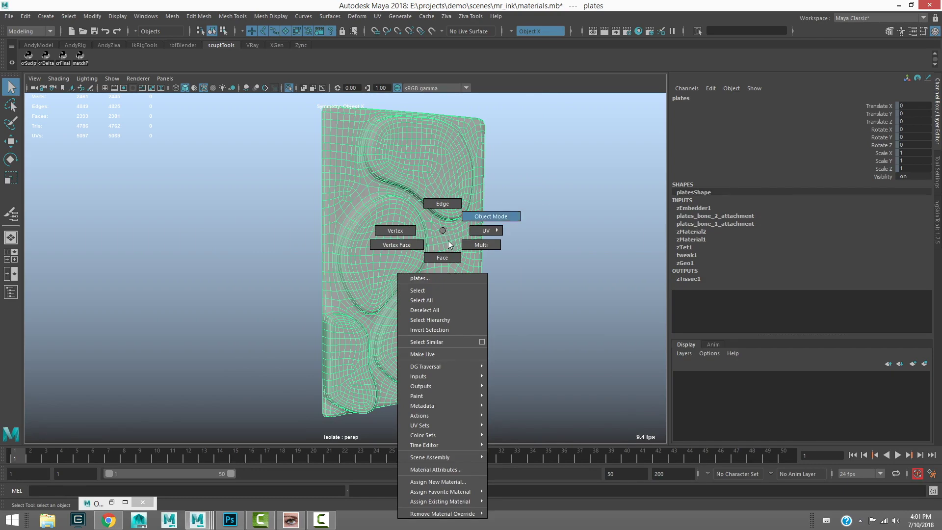
pyautogui.moveTo(442, 398)
pyautogui.moveTo(522, 453)
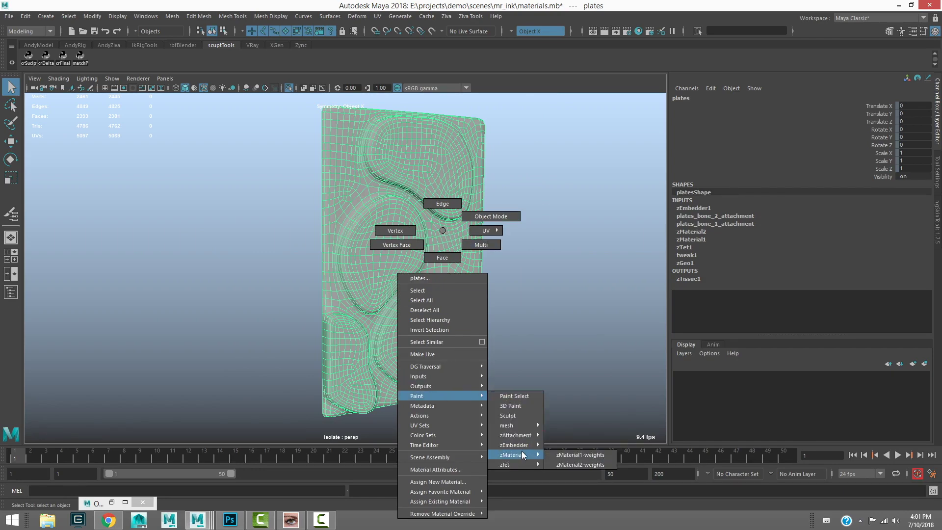
pyautogui.click(585, 465)
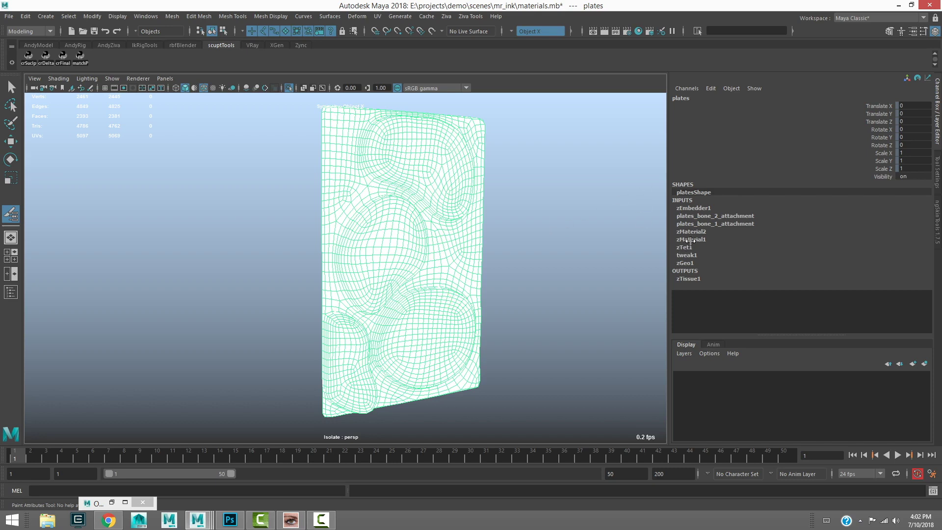
# Set the paint operation to Replace with value 0 and paint out zMaterial2 weights along the gap between the middle and lower plates.
pyautogui.click(692, 241)
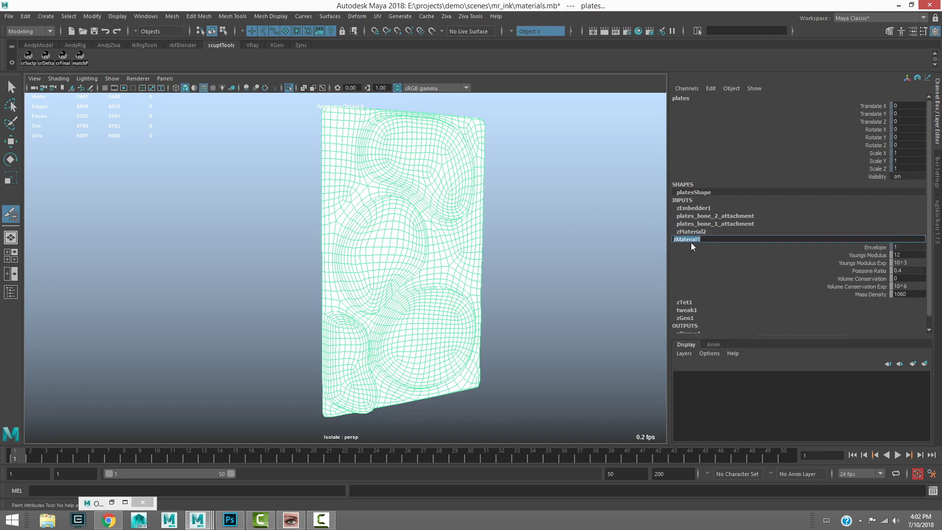
pyautogui.click(683, 231)
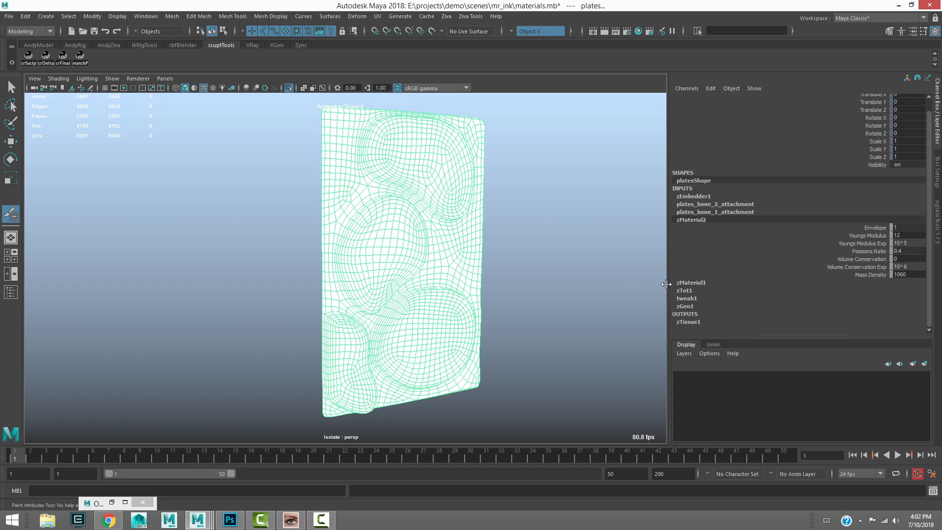
pyautogui.doubleClick(8, 236)
pyautogui.moveTo(819, 248); pyautogui.dragTo(768, 248)
pyautogui.moveTo(376, 327)
pyautogui.mouseDown()
pyautogui.moveTo(393, 302)
pyautogui.moveTo(430, 279)
pyautogui.moveTo(441, 249)
pyautogui.moveTo(432, 230)
pyautogui.moveTo(438, 259)
pyautogui.moveTo(403, 262)
pyautogui.mouseUp()
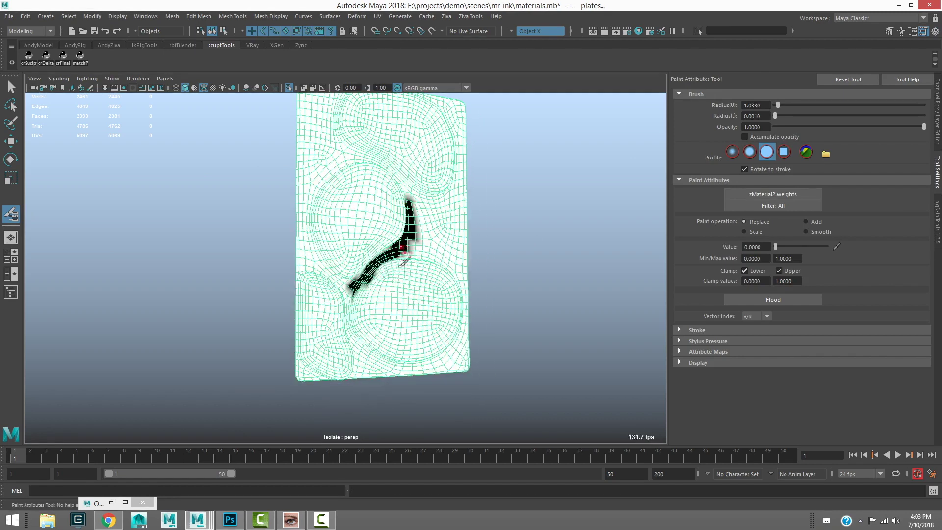
pyautogui.keyDown('alt'); pyautogui.moveTo(400, 219); pyautogui.dragTo(407, 147); pyautogui.keyUp('alt')
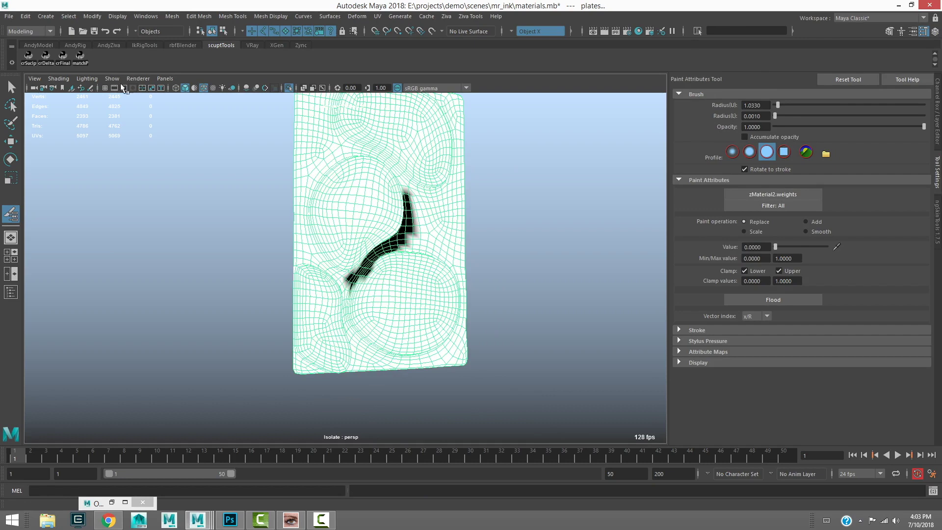
# Open the Outliner and set the Enable attribute of zSolver1 to off.
pyautogui.hotkey('shift', 'o')
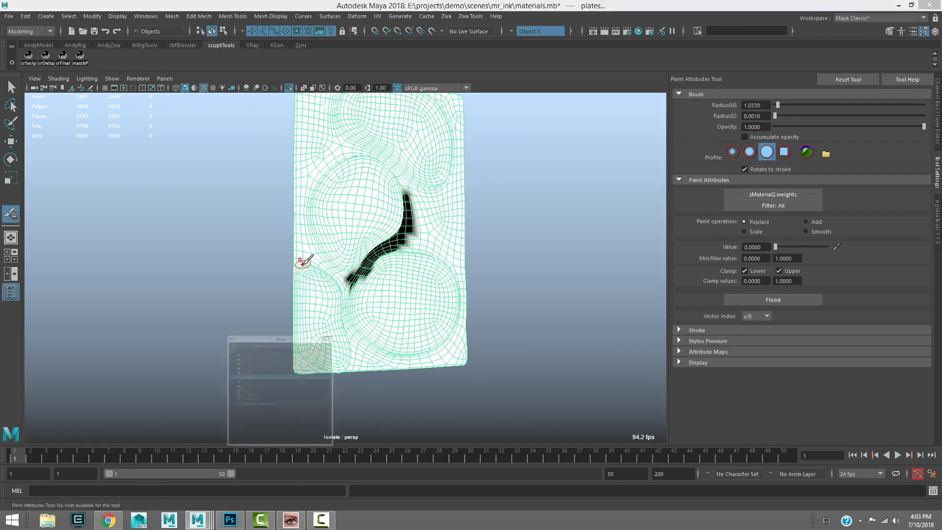
pyautogui.click(558, 218)
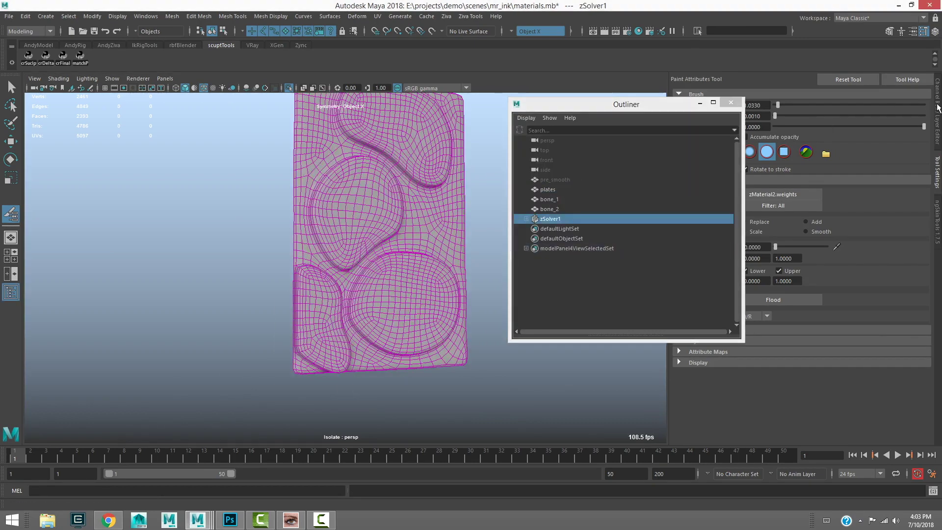
pyautogui.doubleClick(912, 173)
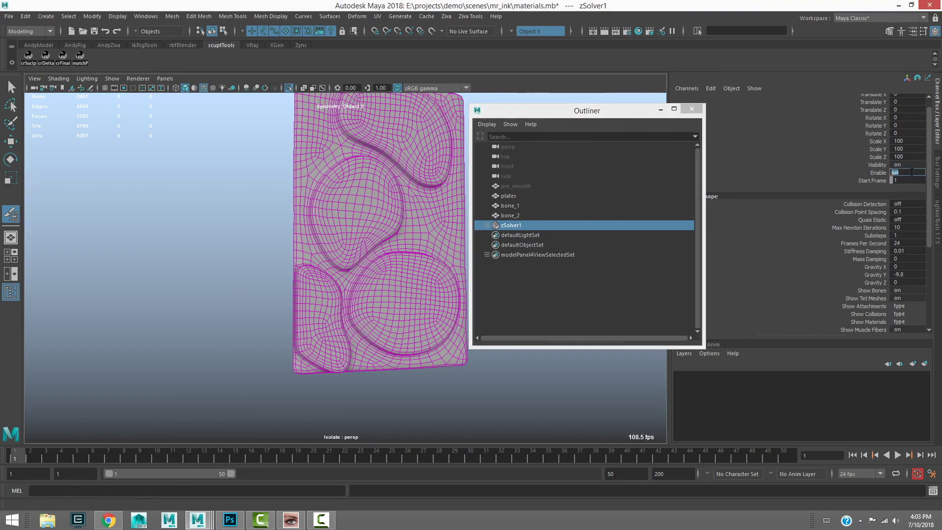
pyautogui.press('Return')
# Reselect the plates mesh and paint the zMaterial2 weights to 0 everywhere around the raised plates, keeping the plates themselves white.
pyautogui.press('q')
pyautogui.click(302, 148)
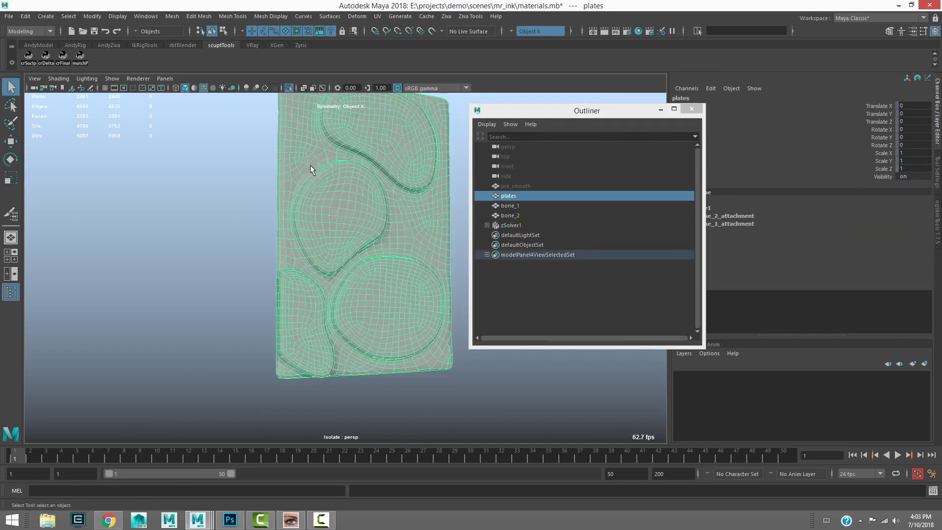
pyautogui.press('y')
pyautogui.keyDown('alt'); pyautogui.moveTo(373, 187); pyautogui.dragTo(336, 189, button='middle'); pyautogui.keyUp('alt')
pyautogui.moveTo(356, 204)
pyautogui.mouseDown()
pyautogui.moveTo(336, 165)
pyautogui.moveTo(275, 149)
pyautogui.moveTo(245, 195)
pyautogui.moveTo(248, 250)
pyautogui.moveTo(290, 285)
pyautogui.moveTo(290, 299)
pyautogui.moveTo(295, 263)
pyautogui.mouseUp()
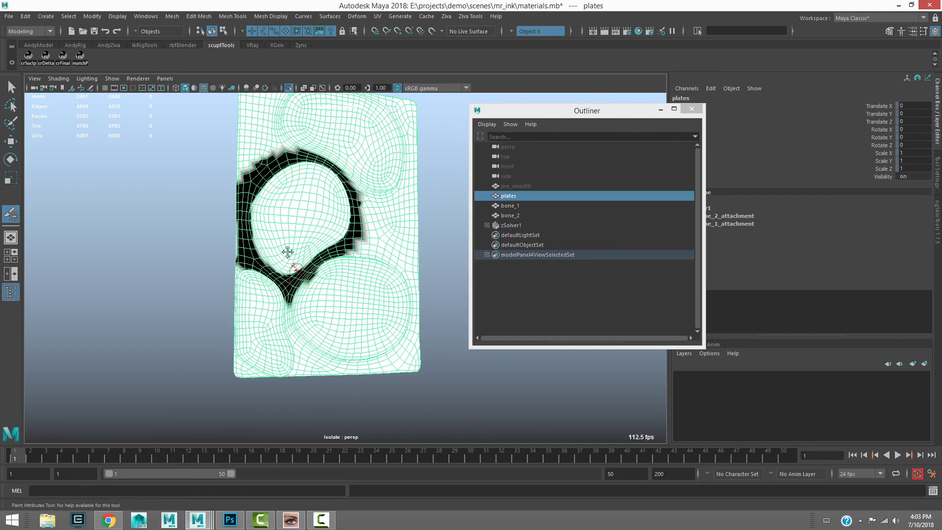
pyautogui.keyDown('alt'); pyautogui.moveTo(307, 323); pyautogui.dragTo(244, 276, button='middle'); pyautogui.keyUp('alt')
pyautogui.moveTo(242, 279)
pyautogui.mouseDown()
pyautogui.moveTo(228, 333)
pyautogui.moveTo(176, 320)
pyautogui.moveTo(216, 328)
pyautogui.moveTo(255, 314)
pyautogui.moveTo(295, 319)
pyautogui.moveTo(254, 325)
pyautogui.moveTo(361, 324)
pyautogui.moveTo(362, 245)
pyautogui.moveTo(283, 194)
pyautogui.moveTo(357, 222)
pyautogui.moveTo(301, 147)
pyautogui.moveTo(346, 156)
pyautogui.moveTo(330, 184)
pyautogui.moveTo(353, 191)
pyautogui.moveTo(368, 257)
pyautogui.moveTo(327, 185)
pyautogui.moveTo(336, 199)
pyautogui.moveTo(352, 157)
pyautogui.moveTo(354, 226)
pyautogui.moveTo(352, 182)
pyautogui.moveTo(324, 130)
pyautogui.moveTo(350, 148)
pyautogui.moveTo(353, 126)
pyautogui.moveTo(310, 132)
pyautogui.moveTo(173, 196)
pyautogui.moveTo(183, 117)
pyautogui.moveTo(206, 162)
pyautogui.moveTo(226, 173)
pyautogui.moveTo(189, 113)
pyautogui.moveTo(216, 127)
pyautogui.moveTo(234, 116)
pyautogui.moveTo(314, 125)
pyautogui.moveTo(242, 118)
pyautogui.moveTo(274, 118)
pyautogui.mouseUp()
pyautogui.keyDown('alt'); pyautogui.moveTo(274, 117); pyautogui.dragTo(275, 179, button='middle'); pyautogui.keyUp('alt')
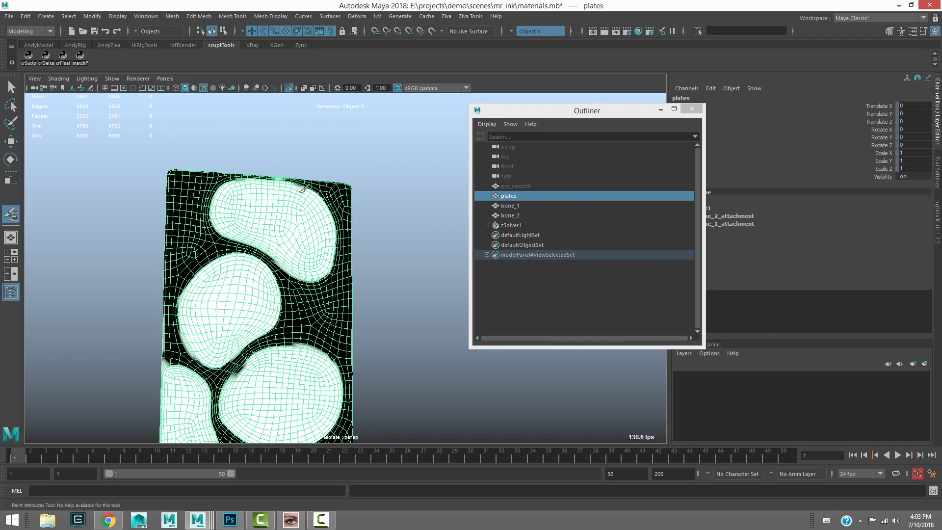
pyautogui.moveTo(263, 172)
pyautogui.keyDown('alt'); pyautogui.mouseDown(button='right')
pyautogui.moveTo(222, 126)
pyautogui.moveTo(188, 156)
pyautogui.mouseUp(button='right'); pyautogui.keyUp('alt')
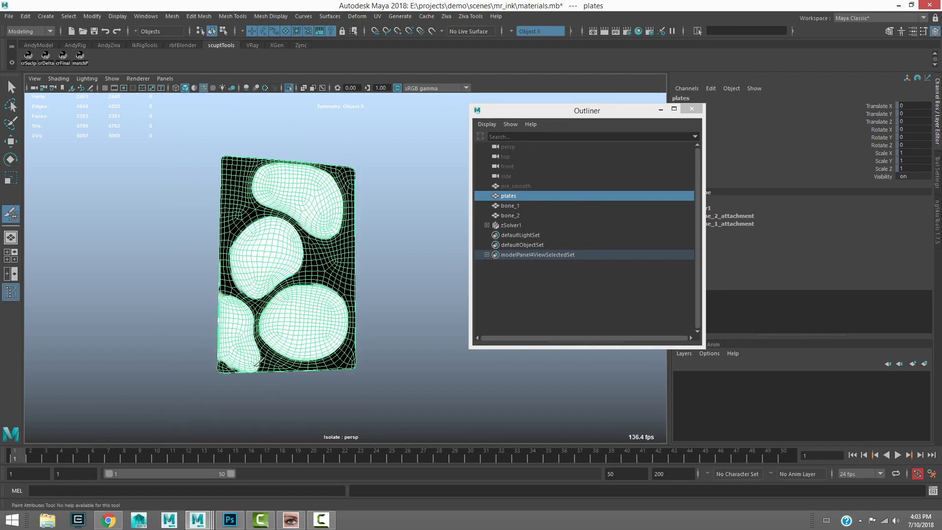
# Leave weight painting and set the Enable attribute of zSolver1 to on.
pyautogui.press('q')
pyautogui.click(186, 222)
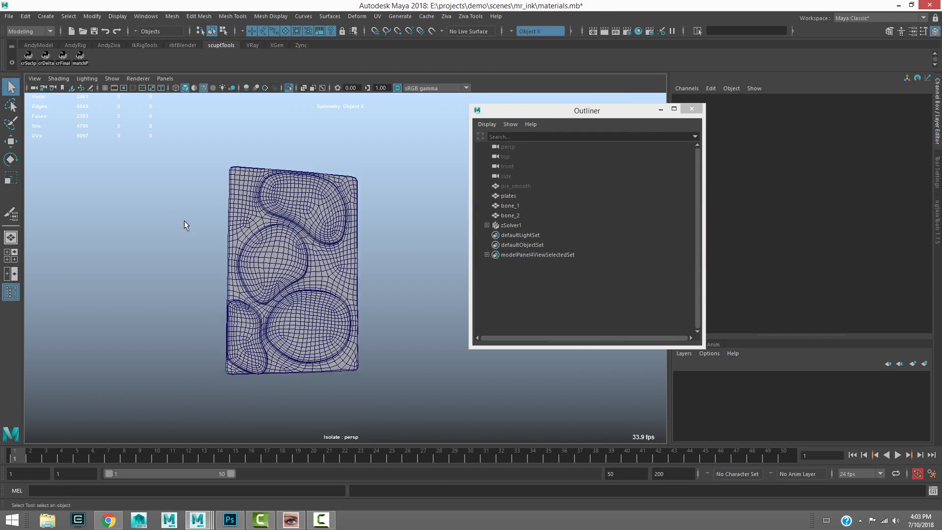
pyautogui.click(513, 224)
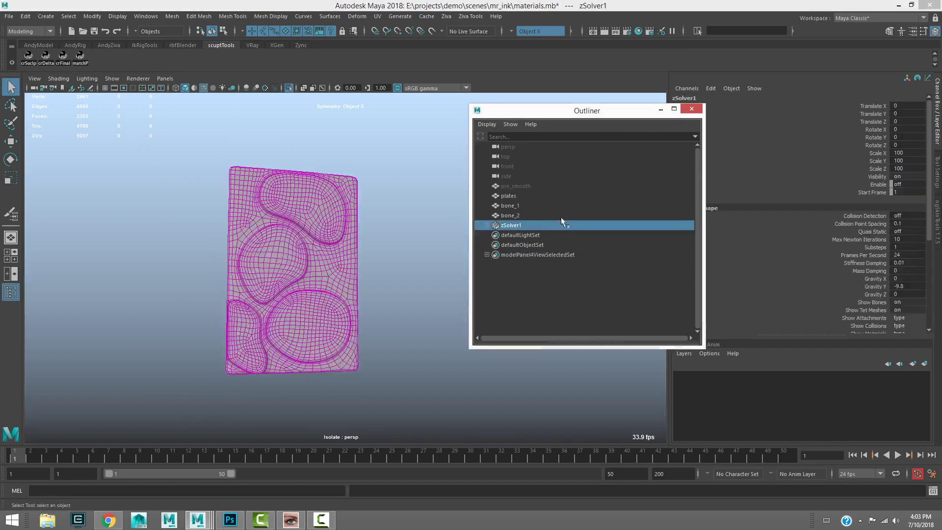
pyautogui.click(907, 184)
pyautogui.press('Return')
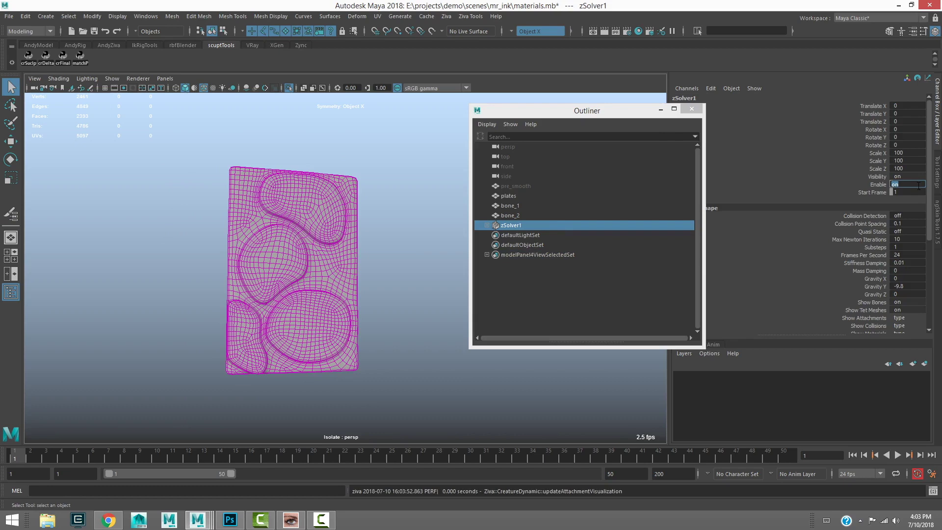
# Exit the isolated view, play the simulation with the painted material and stop it at frame 43.
pyautogui.keyDown('alt'); pyautogui.moveTo(227, 343); pyautogui.dragTo(317, 304, button='right'); pyautogui.keyUp('alt')
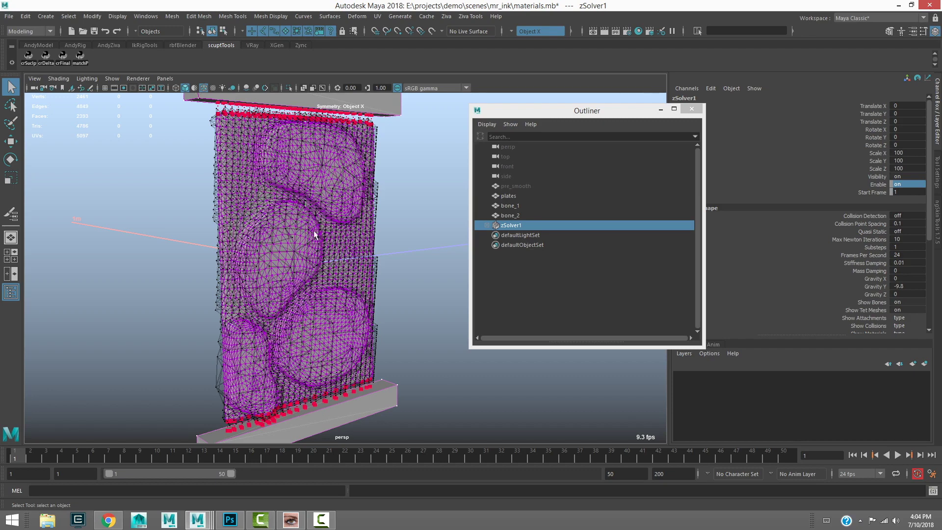
pyautogui.click(897, 455)
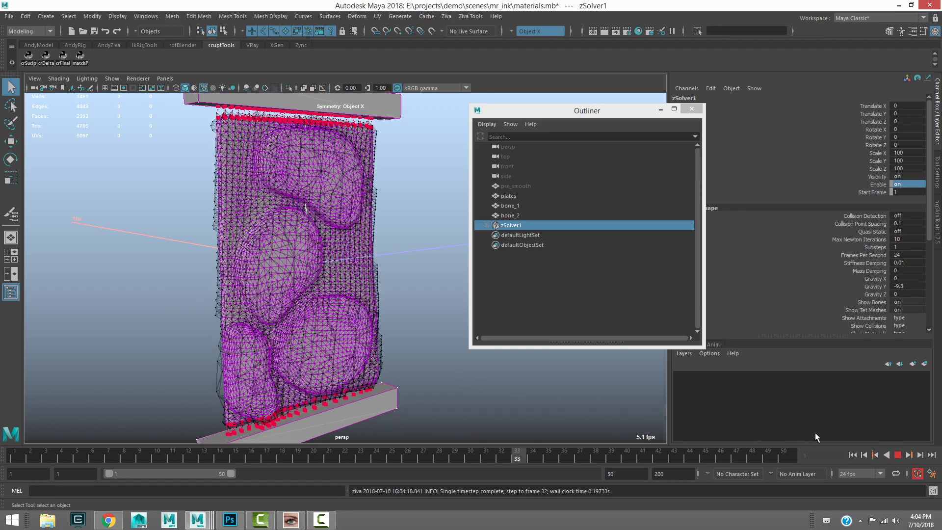
pyautogui.click(898, 456)
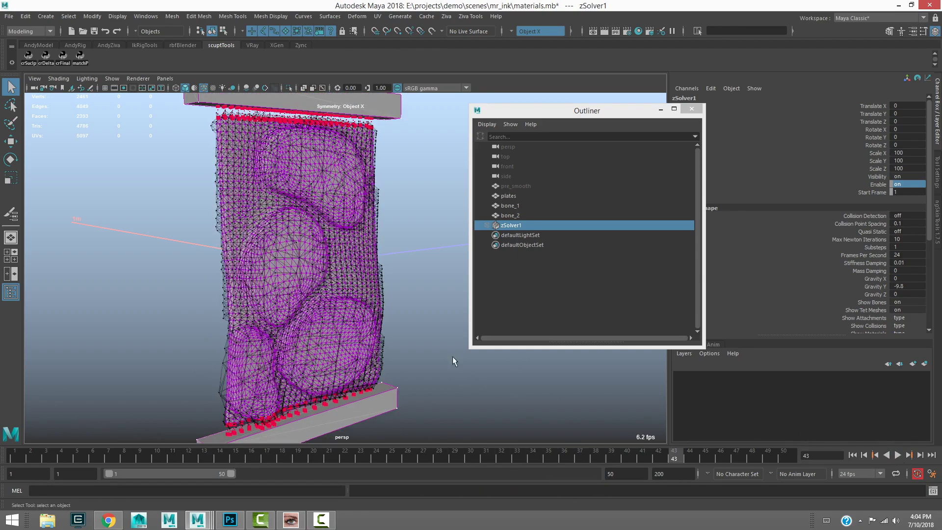
# Scrub back through the early frames to frame 7 and examine the deformation of the plates from another angle with nothing selected.
pyautogui.moveTo(658, 457); pyautogui.dragTo(92, 455)
pyautogui.click(195, 349)
pyautogui.keyDown('alt'); pyautogui.moveTo(194, 350); pyautogui.dragTo(164, 373); pyautogui.keyUp('alt')
pyautogui.moveTo(120, 454); pyautogui.dragTo(72, 453)
pyautogui.moveTo(45, 457)
pyautogui.mouseDown()
pyautogui.moveTo(289, 434)
pyautogui.moveTo(109, 442)
pyautogui.mouseUp()
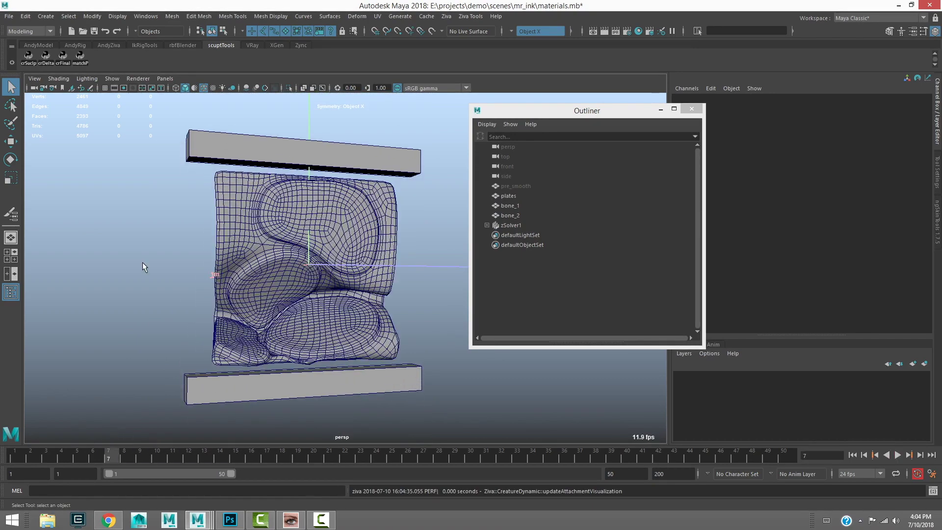